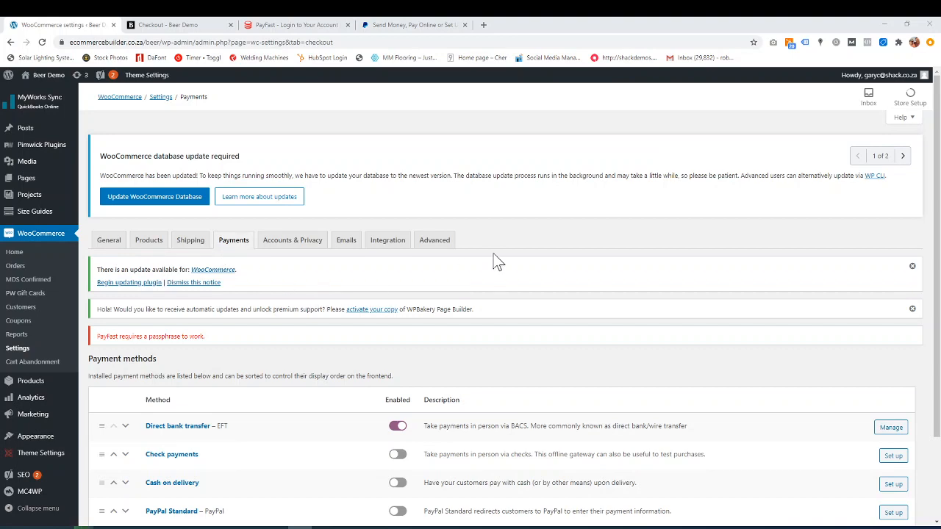
Review the direct bank transfer method's title, description and account details, and return to the payment methods list.
scroll(517, 247, down, 2)
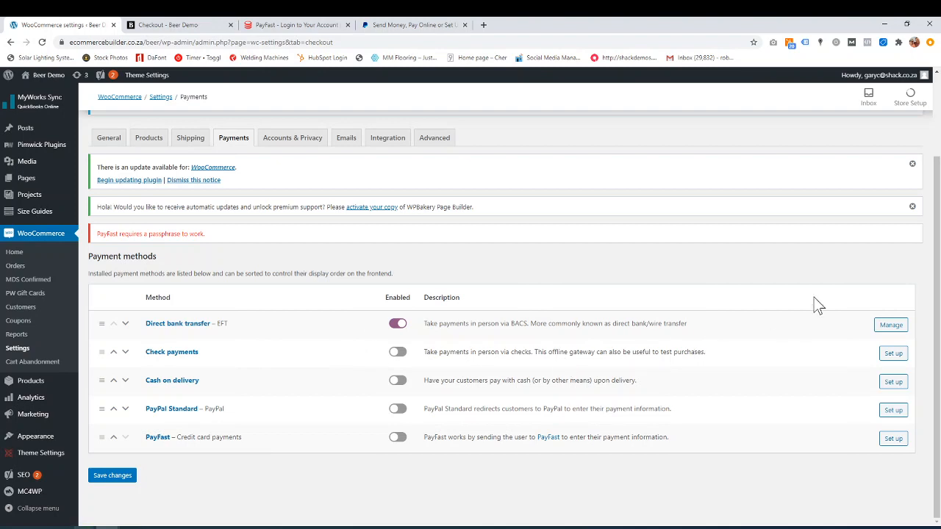
click(890, 327)
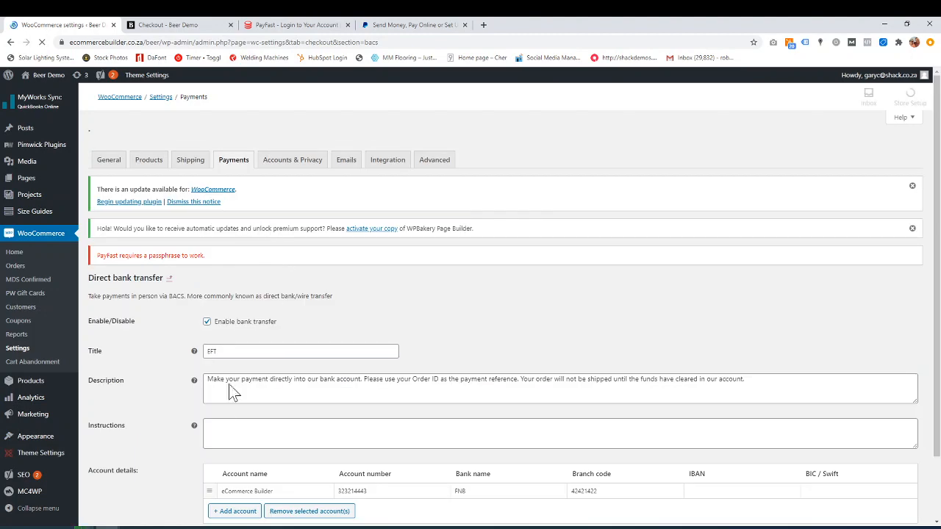
scroll(272, 365, down, 2)
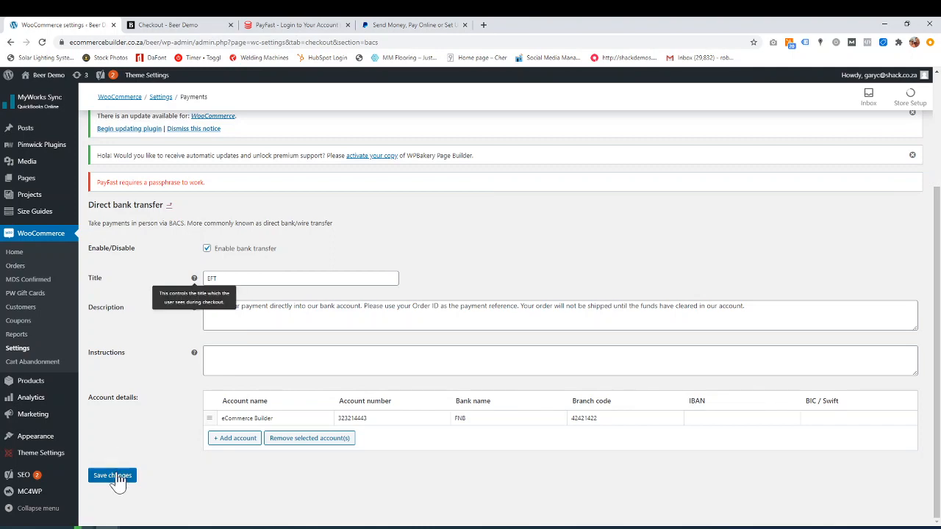
scroll(161, 347, up, 3)
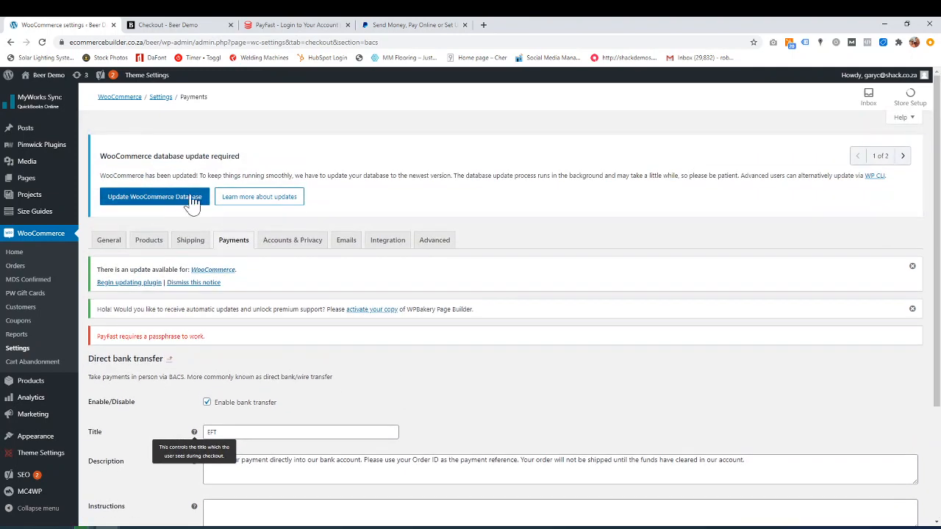
click(234, 240)
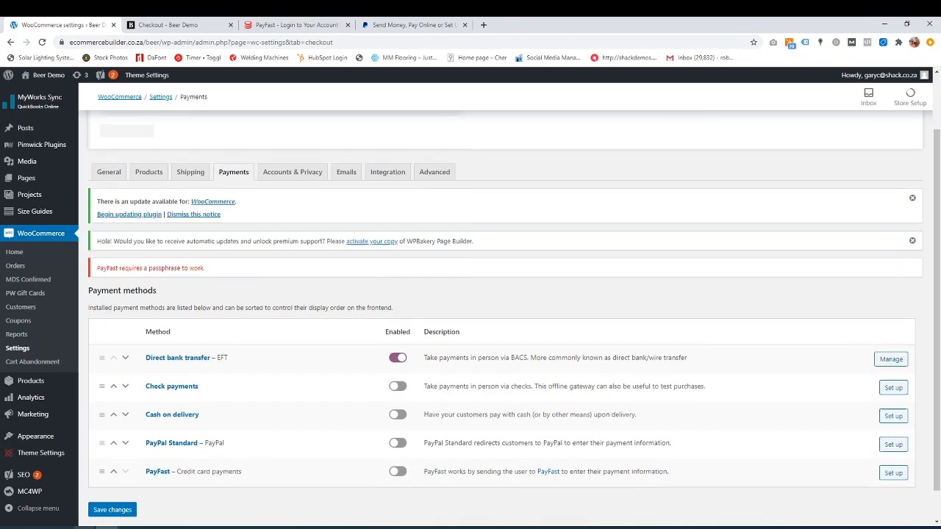
Open the PayFast setup and review its title, sandbox, merchant ID, merchant key, passphrase, debug e-mail and logging settings.
scroll(514, 316, down, 1)
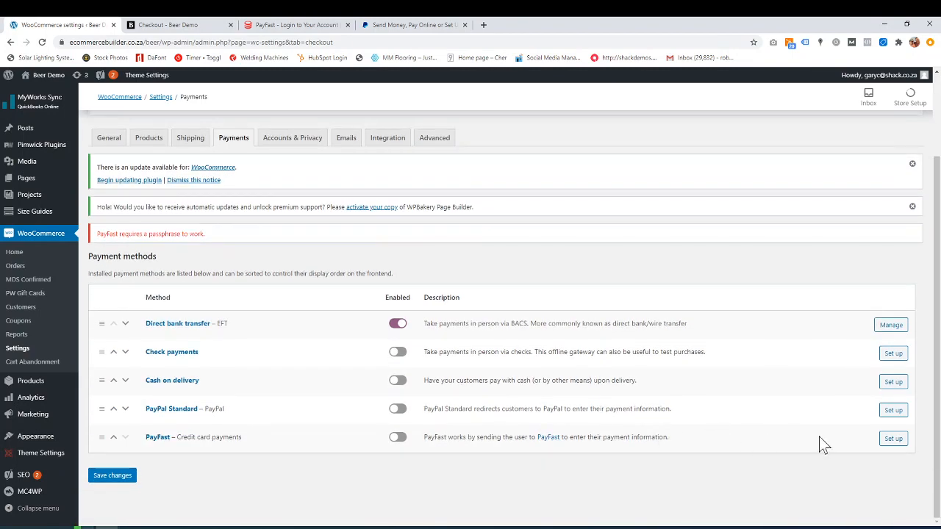
click(895, 439)
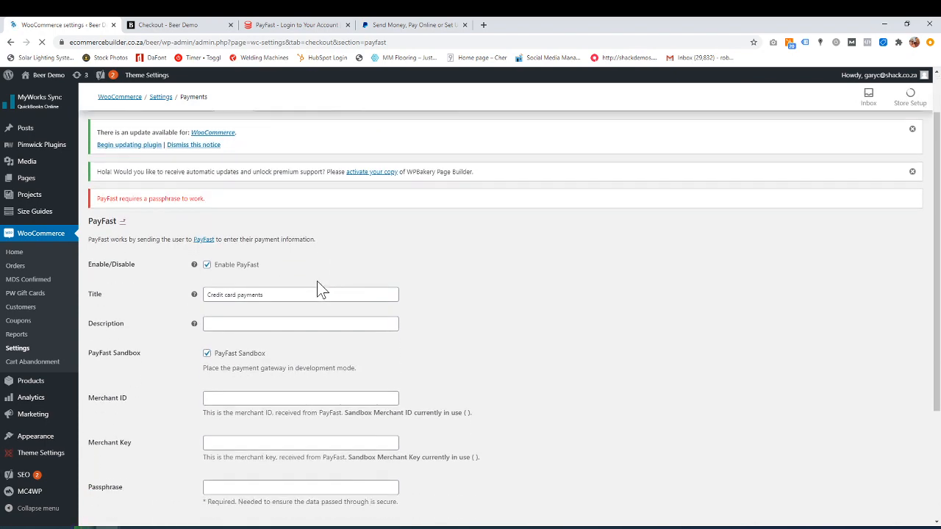
scroll(318, 283, down, 2)
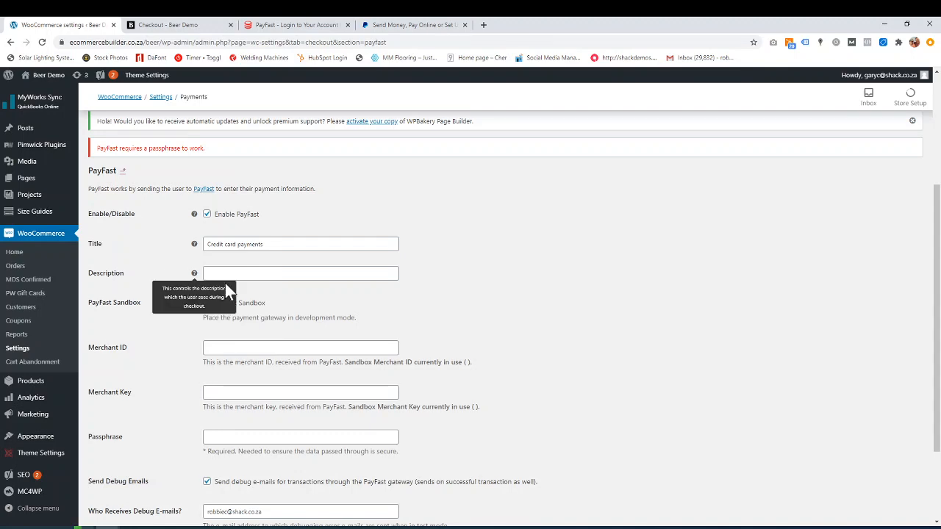
scroll(194, 275, down, 1)
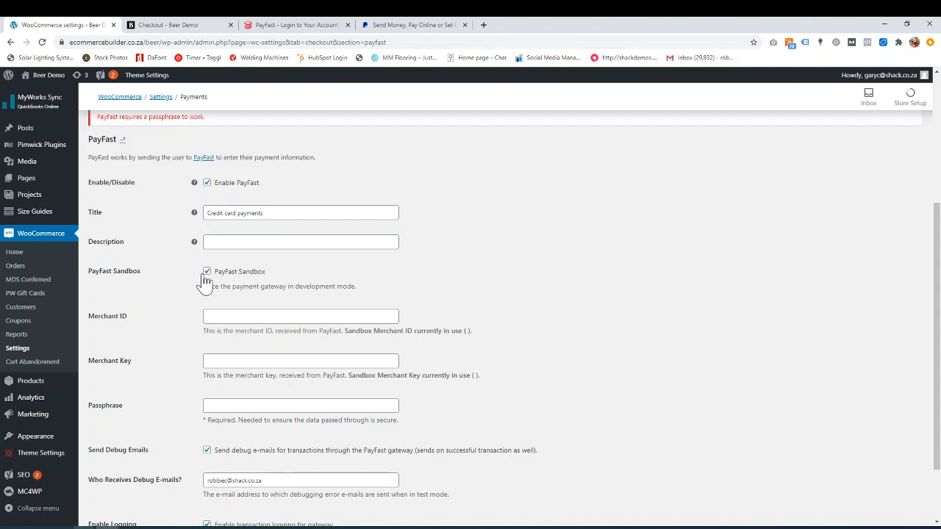
click(206, 273)
scroll(208, 279, down, 1)
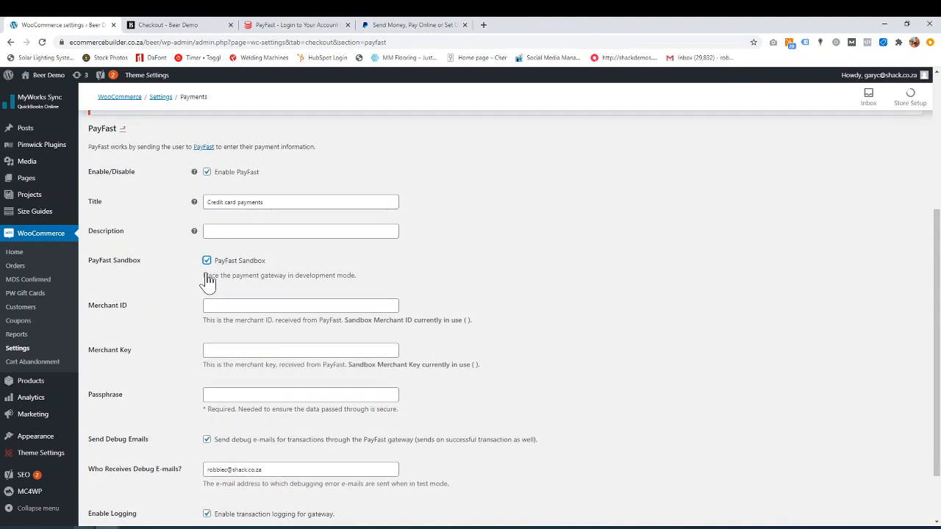
scroll(208, 280, down, 2)
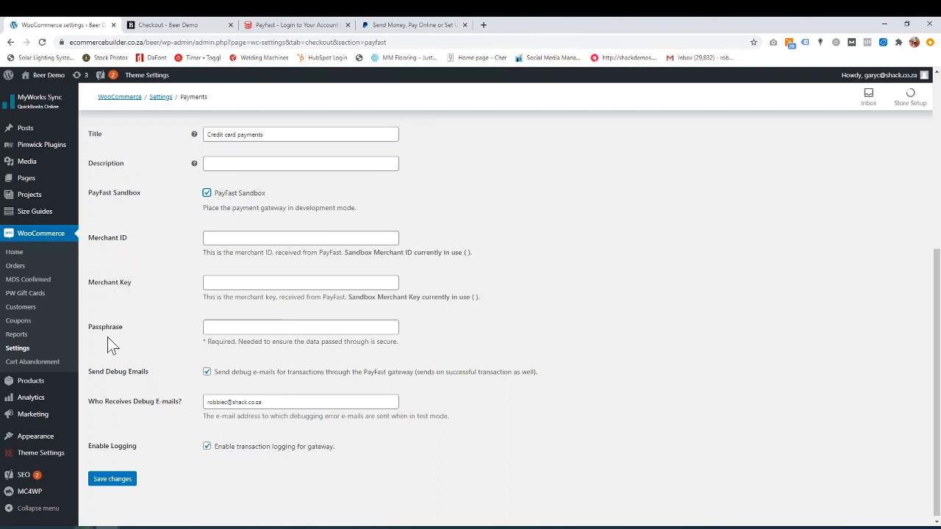
scroll(173, 344, down, 1)
scroll(173, 344, up, 1)
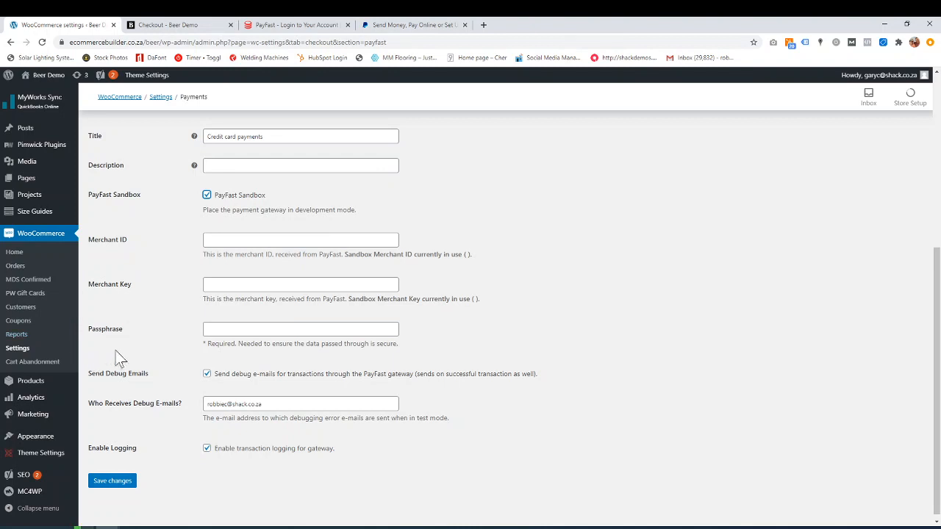
Switch to the PayFast site, open its account registration page, and return to the PayFast settings in WooCommerce.
click(308, 24)
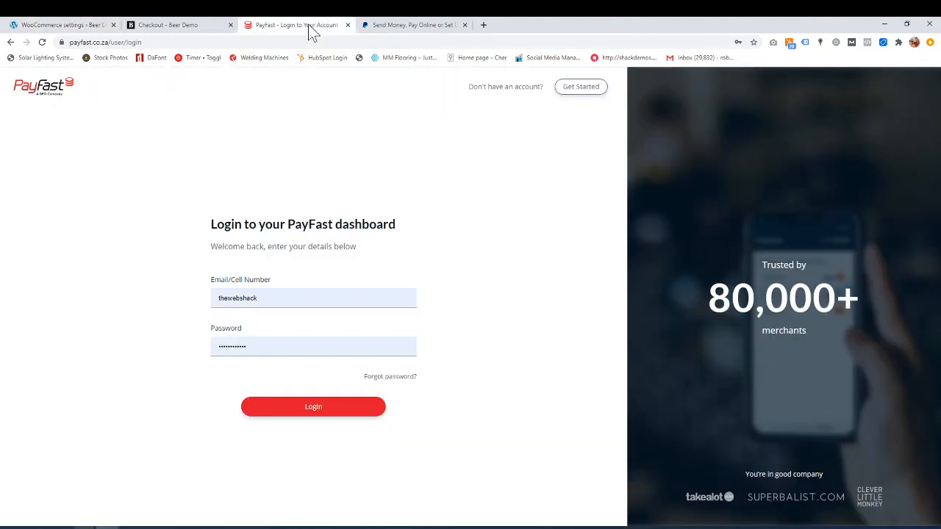
click(46, 93)
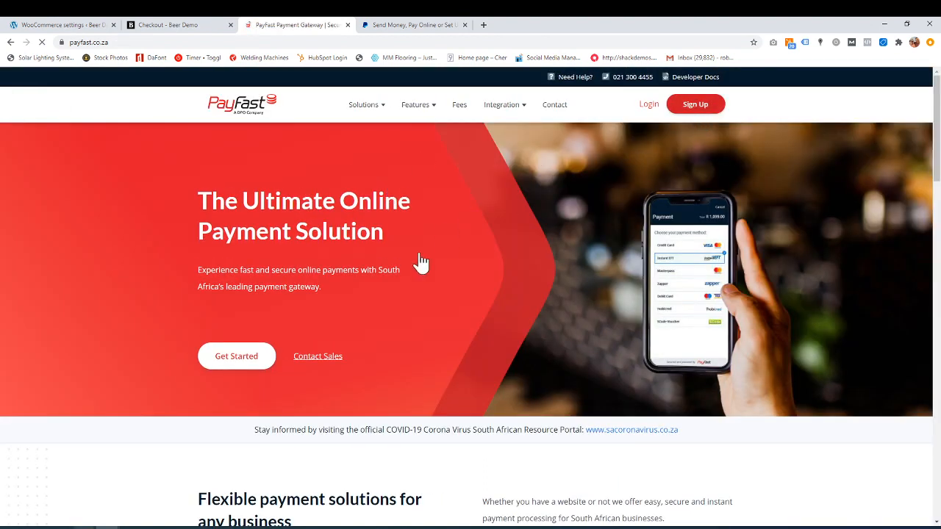
click(695, 105)
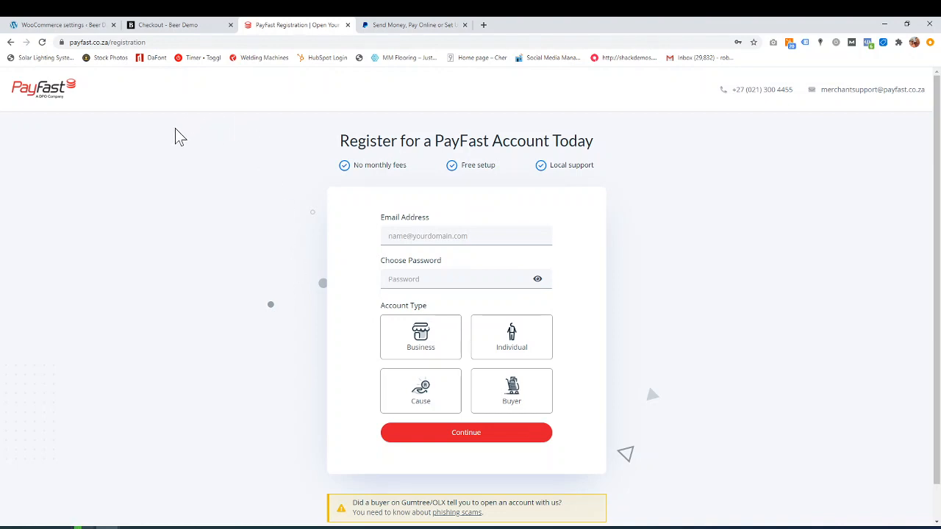
click(94, 26)
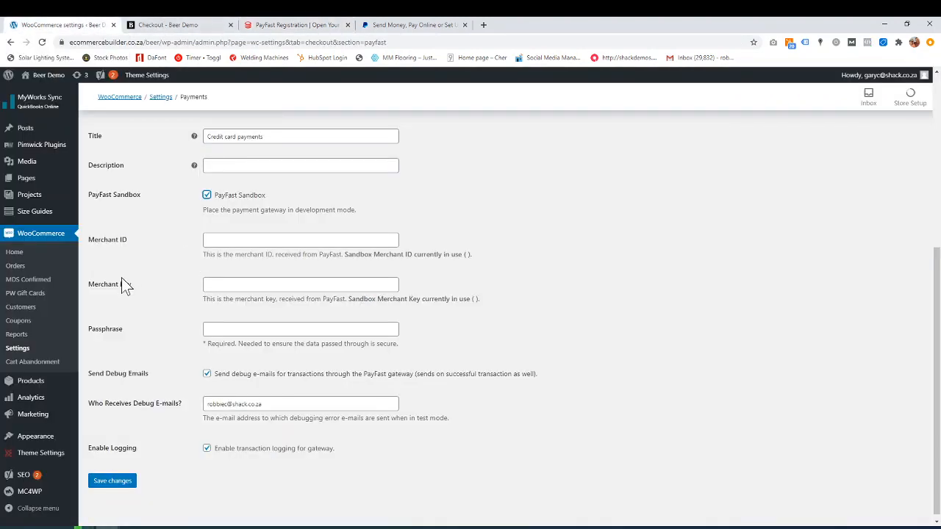
click(272, 25)
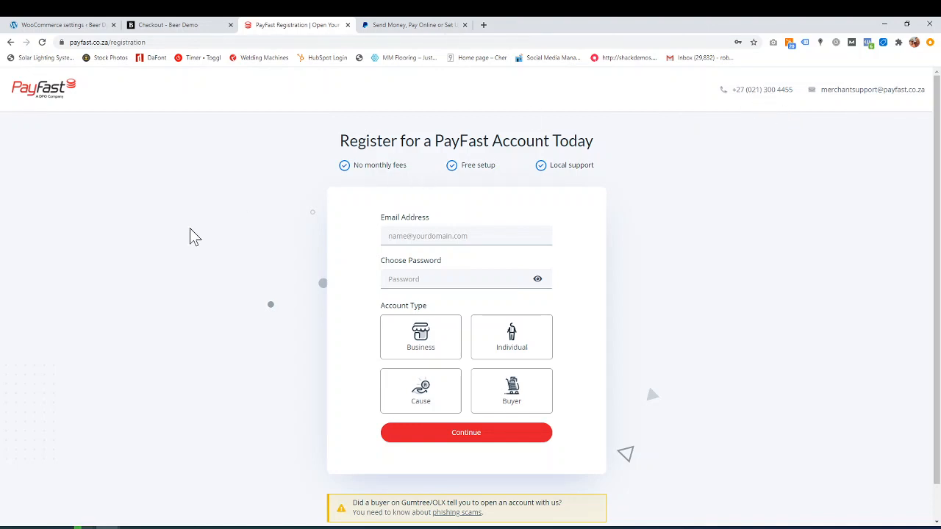
click(68, 26)
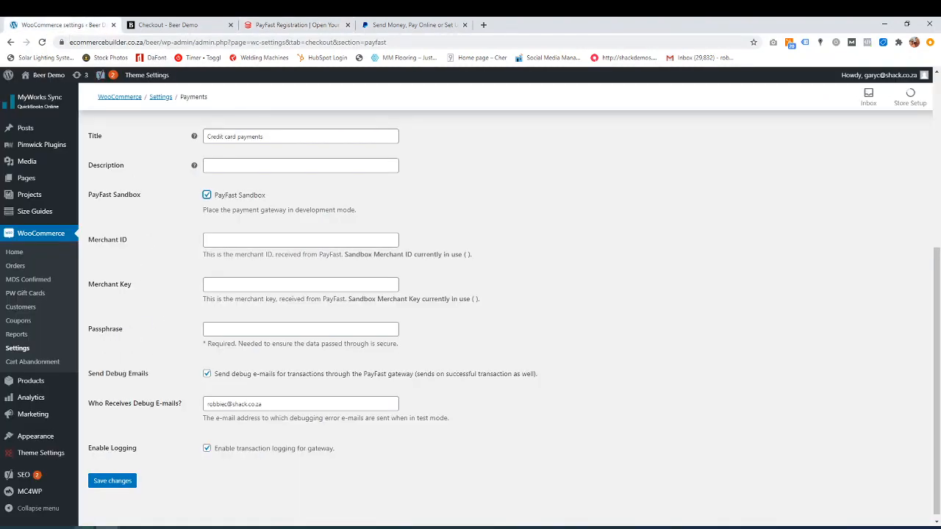
View the store's checkout page, and examine the charges per payment method on the PayFast site's Fees page.
click(190, 26)
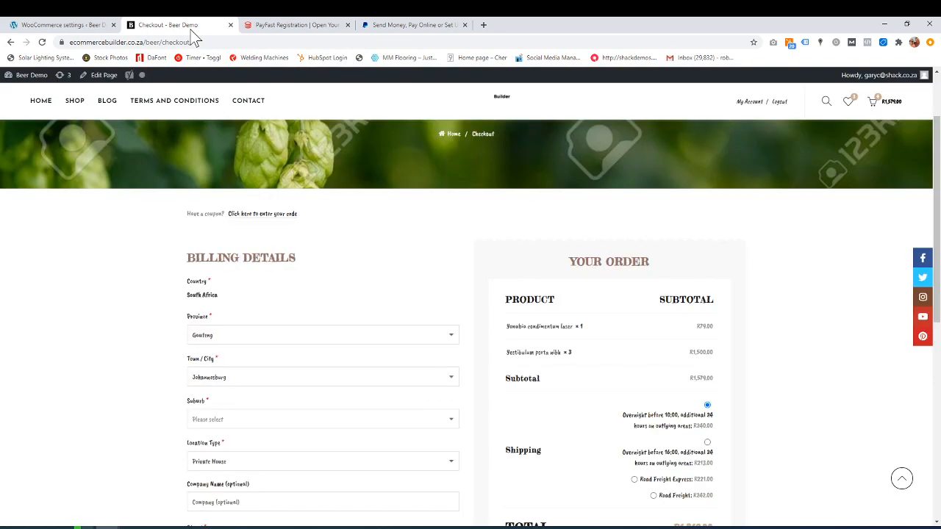
click(292, 27)
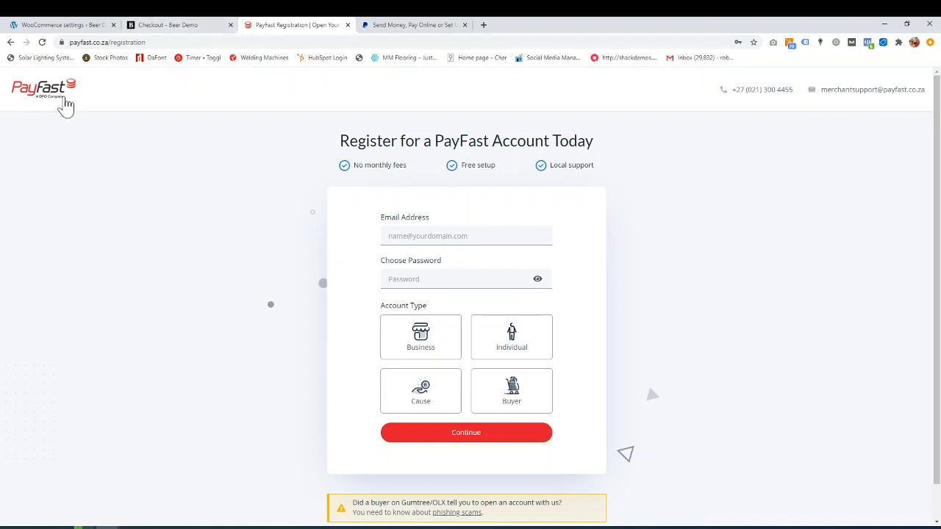
click(52, 100)
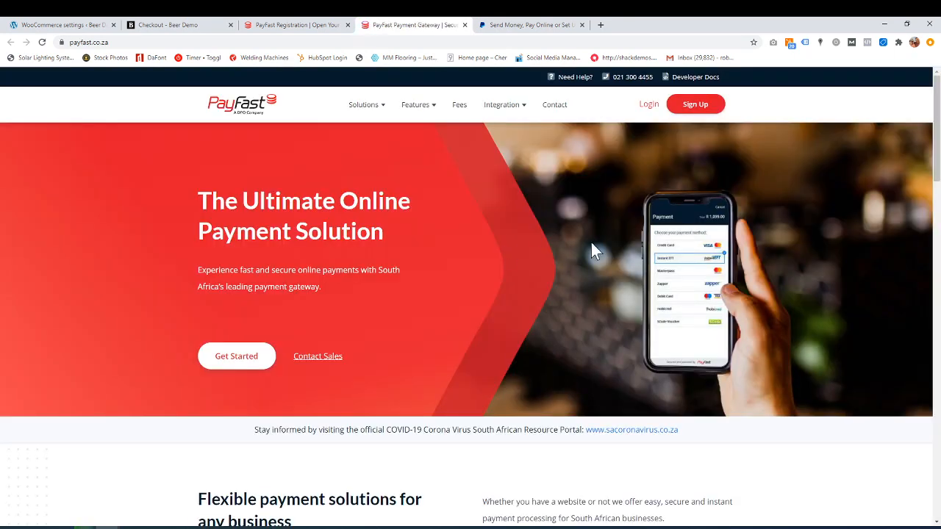
click(458, 106)
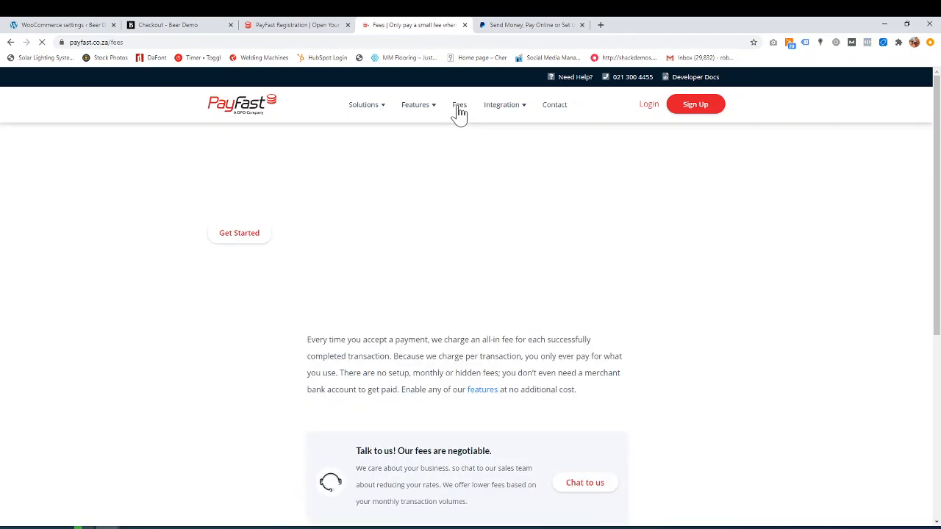
scroll(471, 233, down, 3)
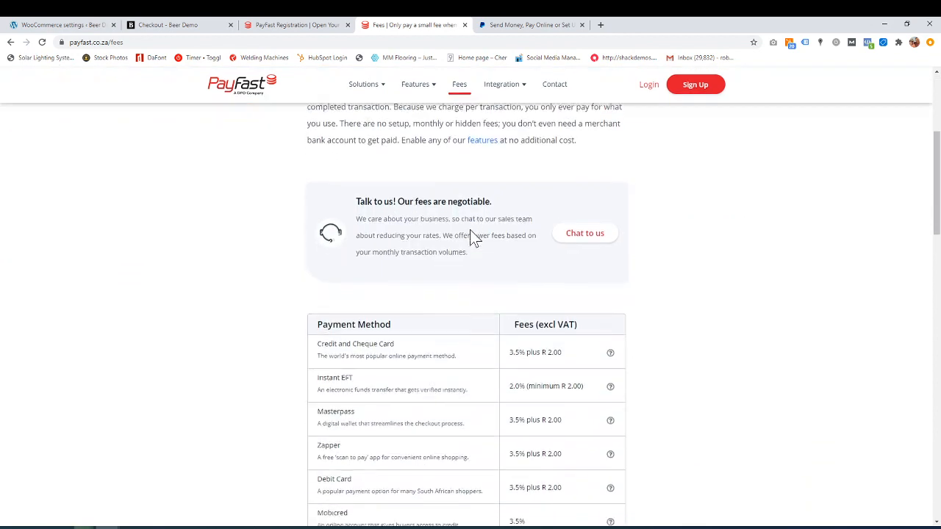
scroll(473, 236, down, 2)
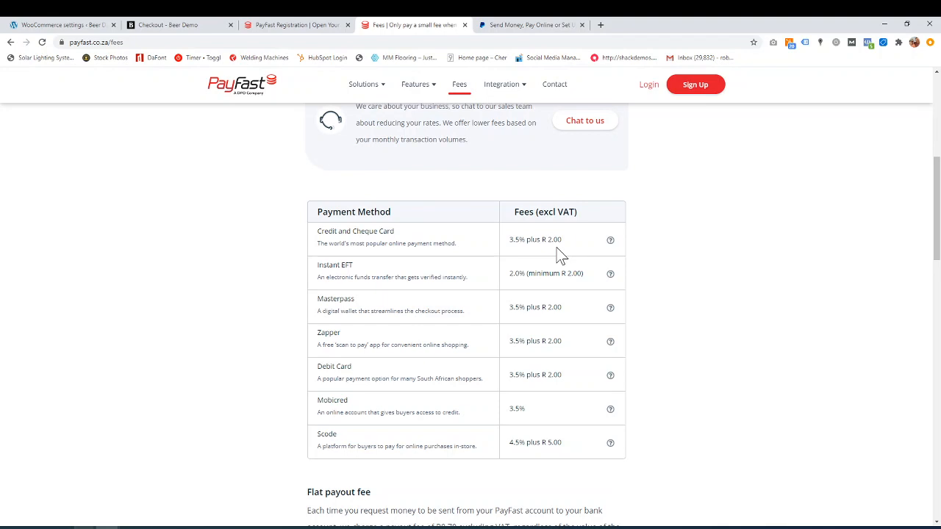
scroll(559, 254, up, 1)
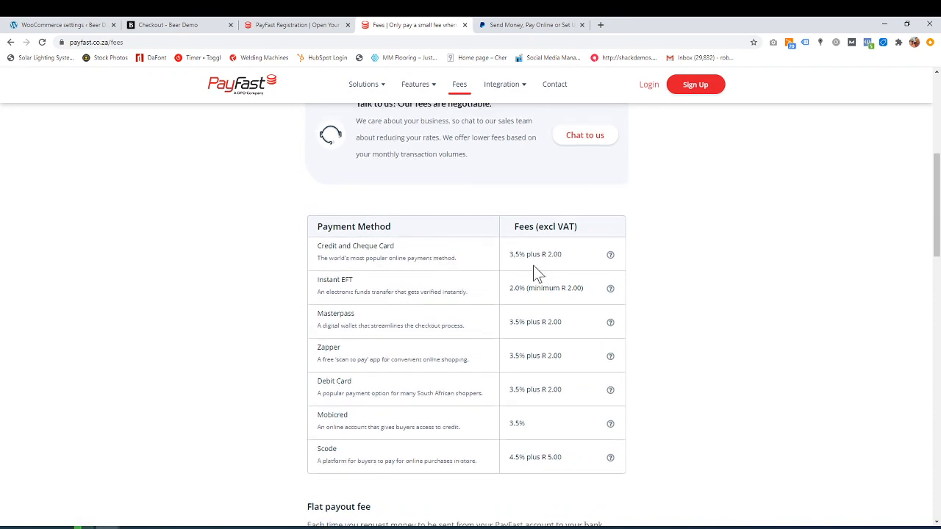
scroll(537, 274, up, 5)
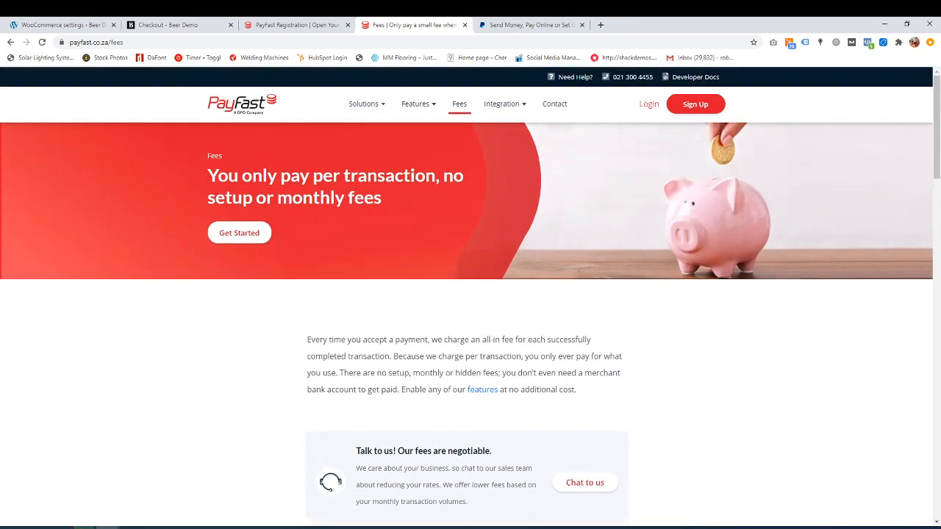
Return to the PayFast settings in WooCommerce and review the sandbox, merchant, debug e-mail and logging options.
click(91, 25)
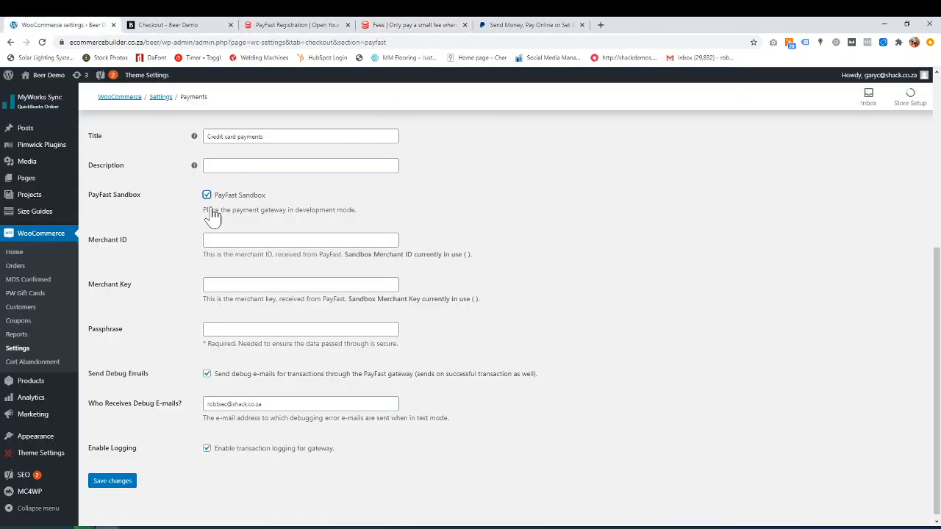
click(207, 368)
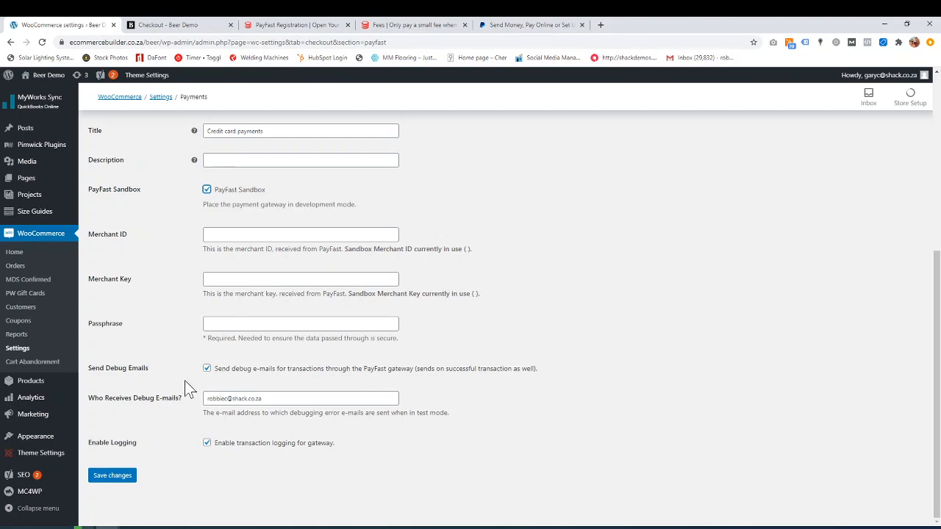
click(107, 478)
Revisit the PayFast fees and registration pages, and return to the WooCommerce payment settings.
click(397, 25)
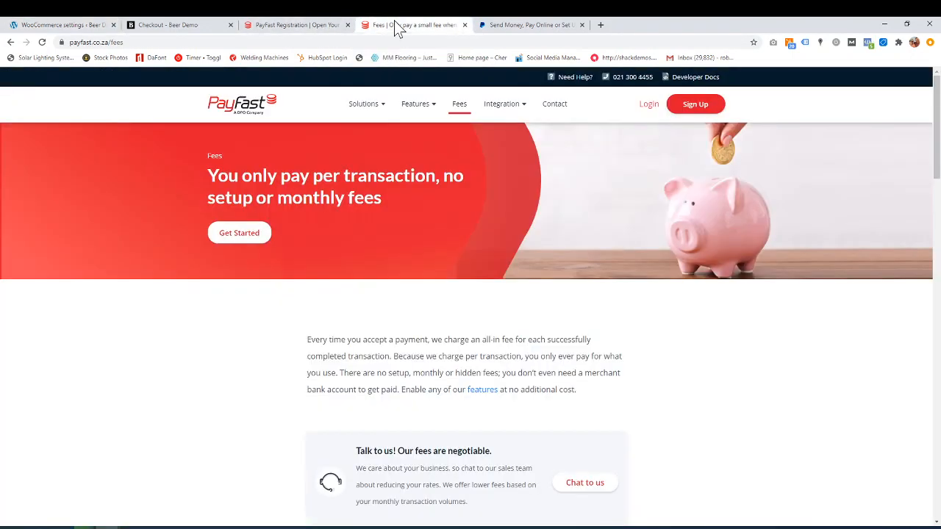
click(311, 27)
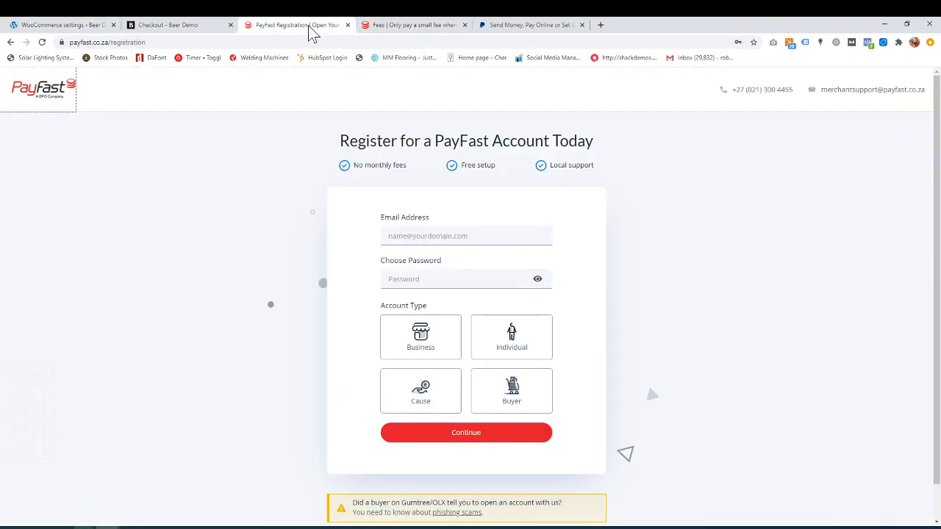
click(397, 33)
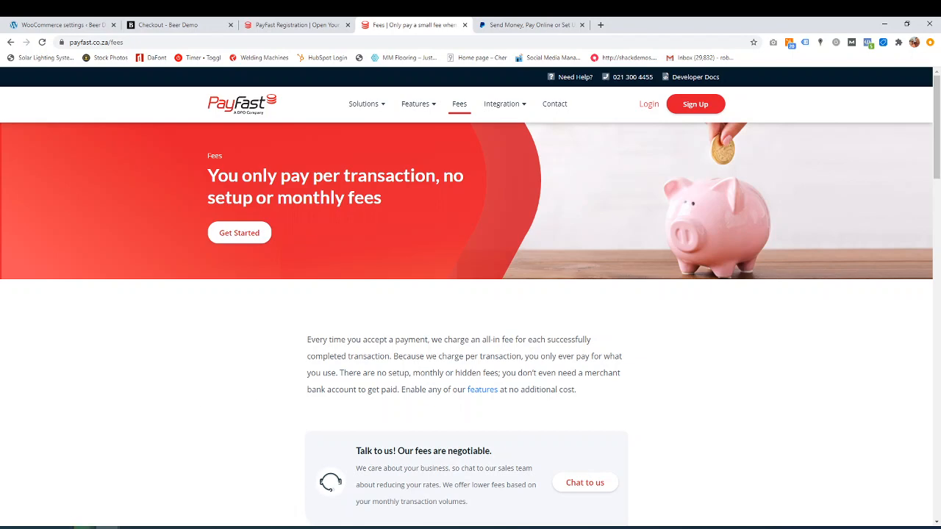
key(ctrl+1)
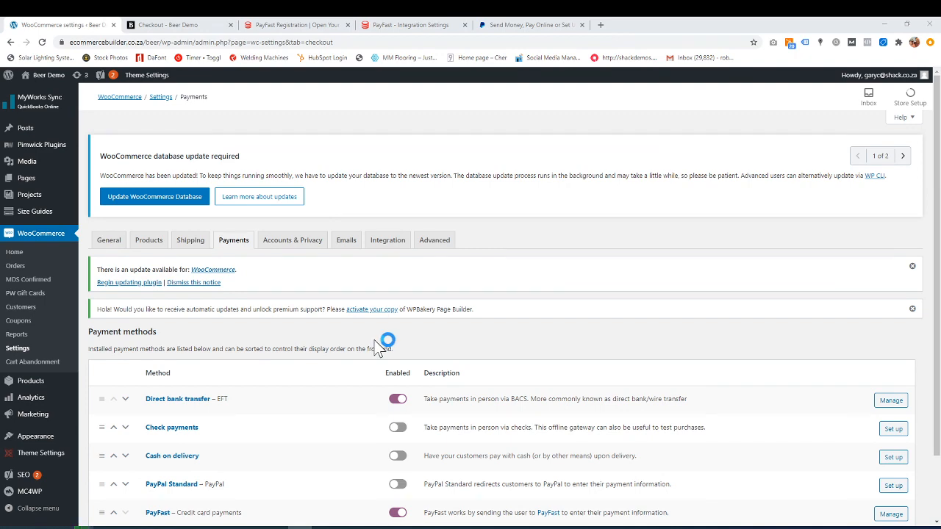
Check the PayFast entry in the payment methods list, and reload the store's checkout page.
scroll(415, 342, down, 2)
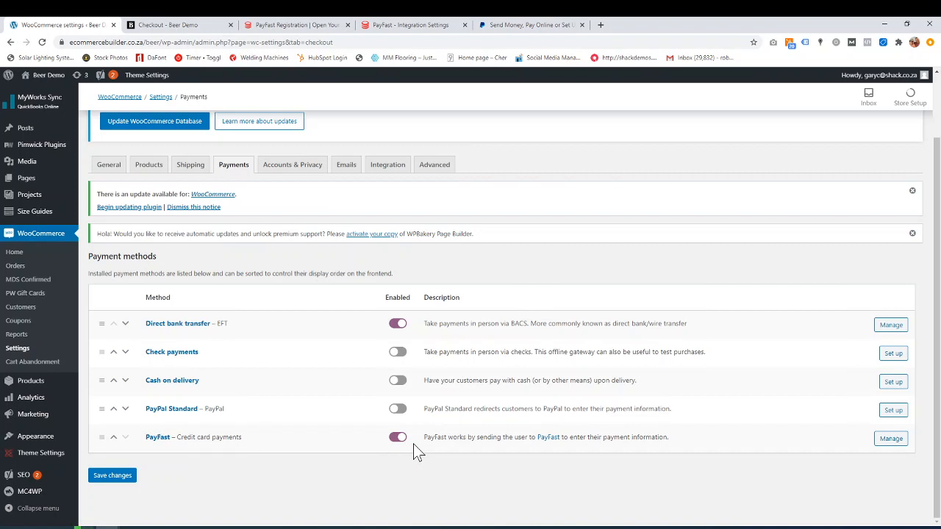
click(186, 26)
scroll(273, 298, down, 1)
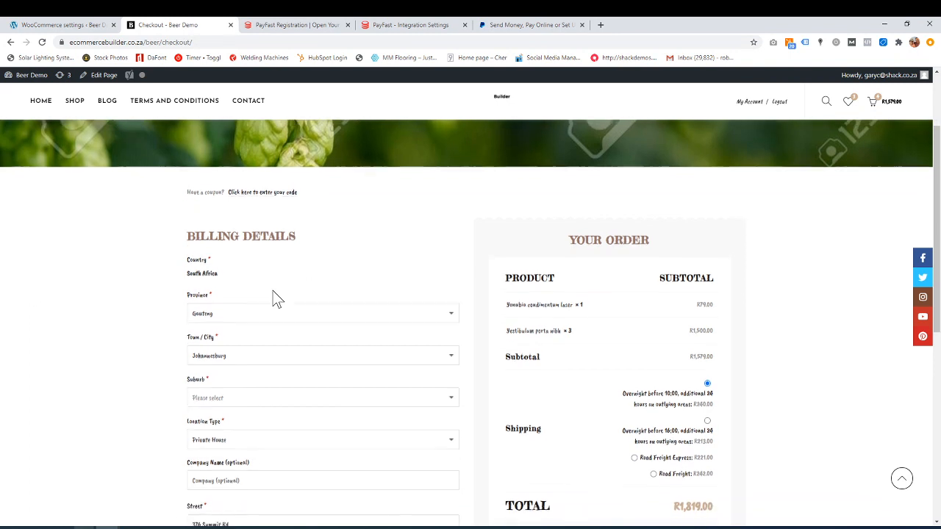
click(43, 42)
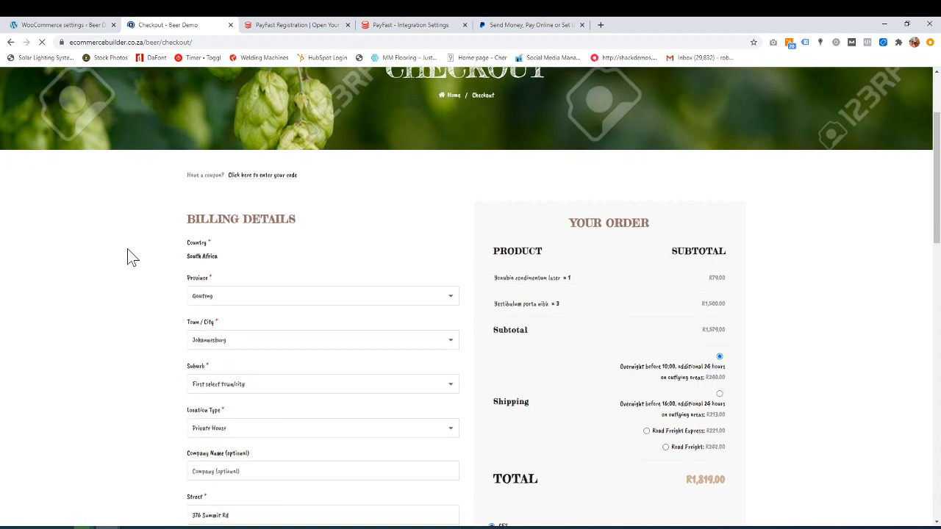
Choose PayFast credit card payments as the payment method on the checkout page.
scroll(127, 249, down, 2)
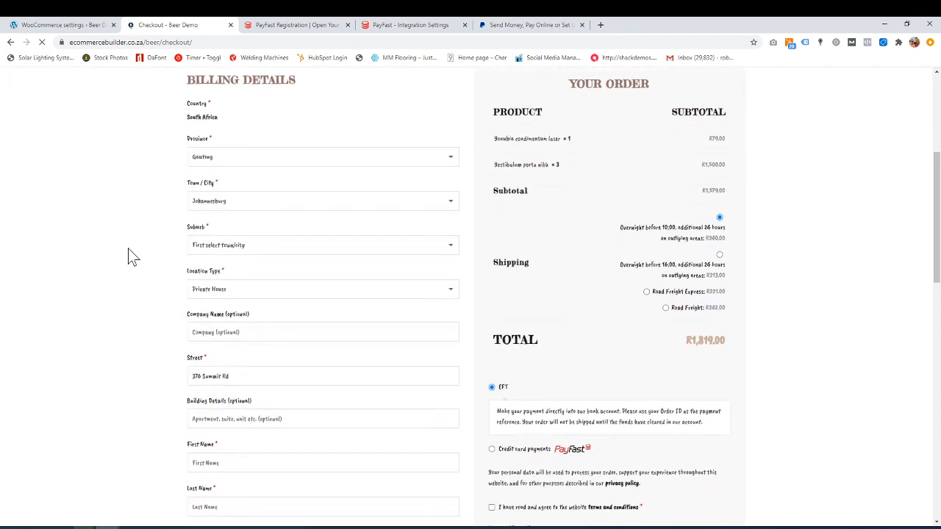
scroll(480, 327, down, 2)
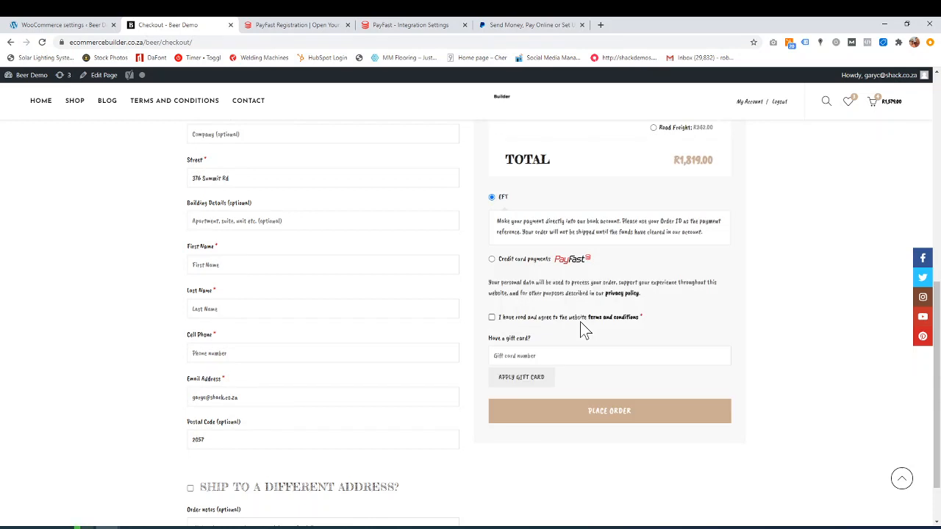
click(492, 261)
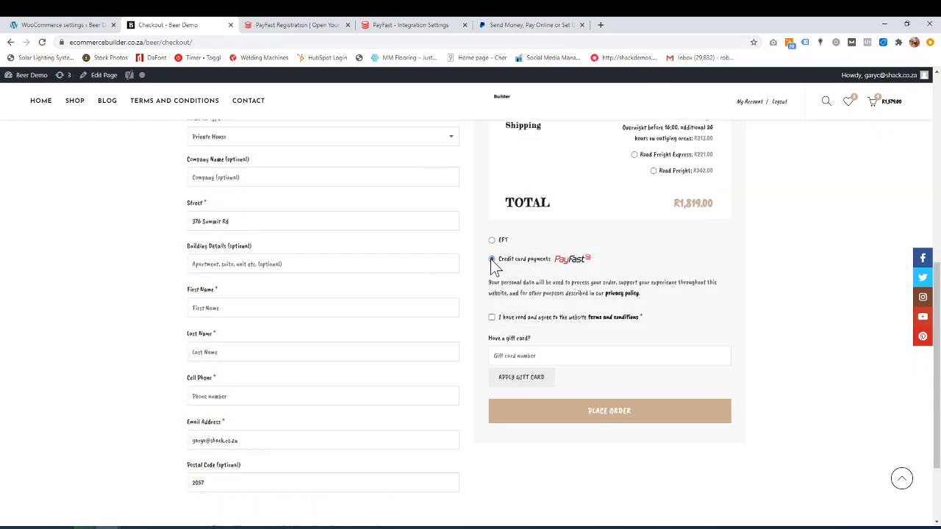
Set the suburb in the checkout's billing details to Sandton.
scroll(492, 266, up, 3)
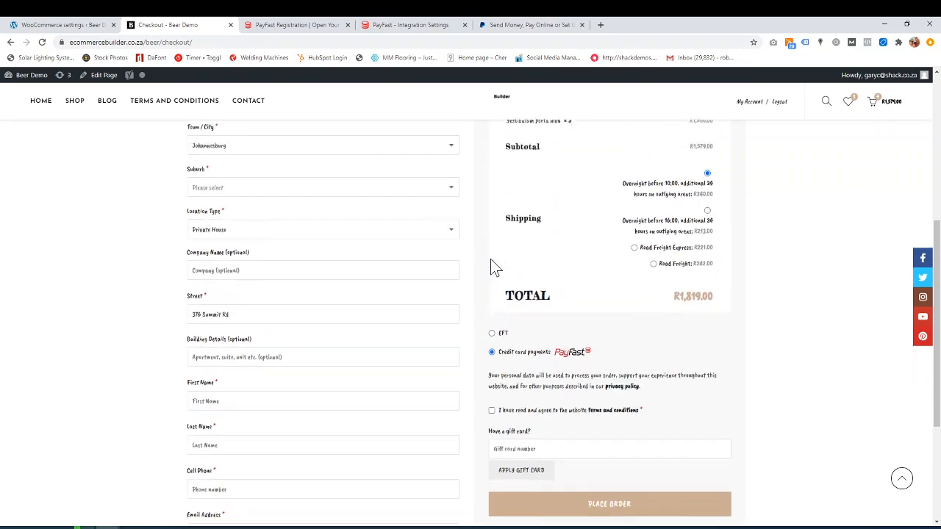
scroll(247, 244, up, 1)
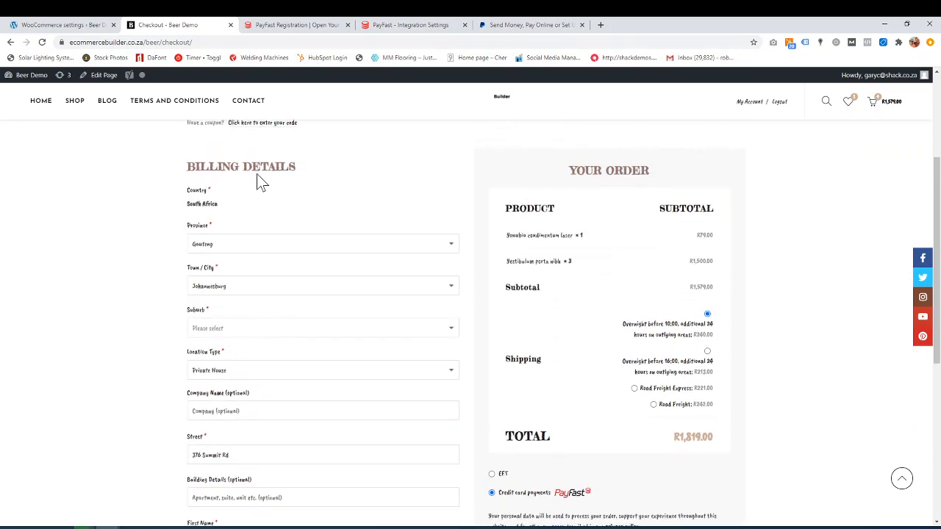
scroll(258, 178, down, 2)
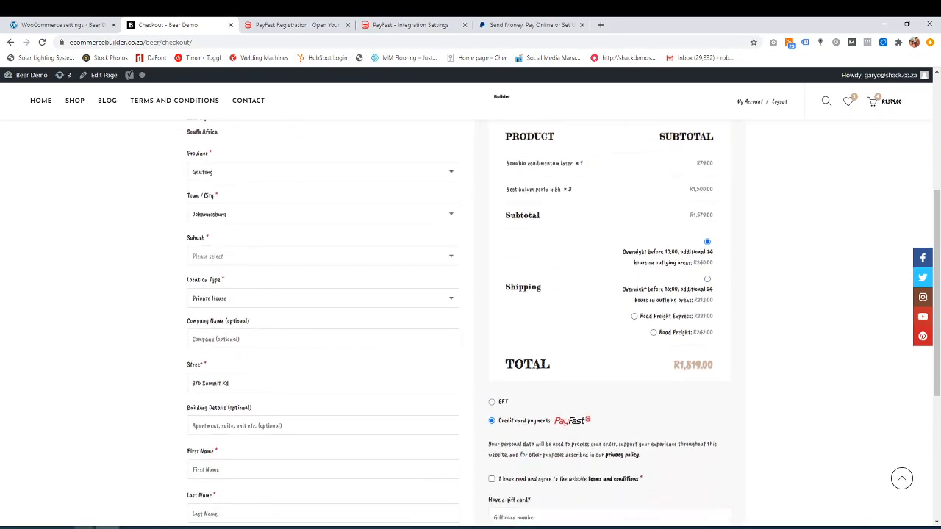
click(262, 249)
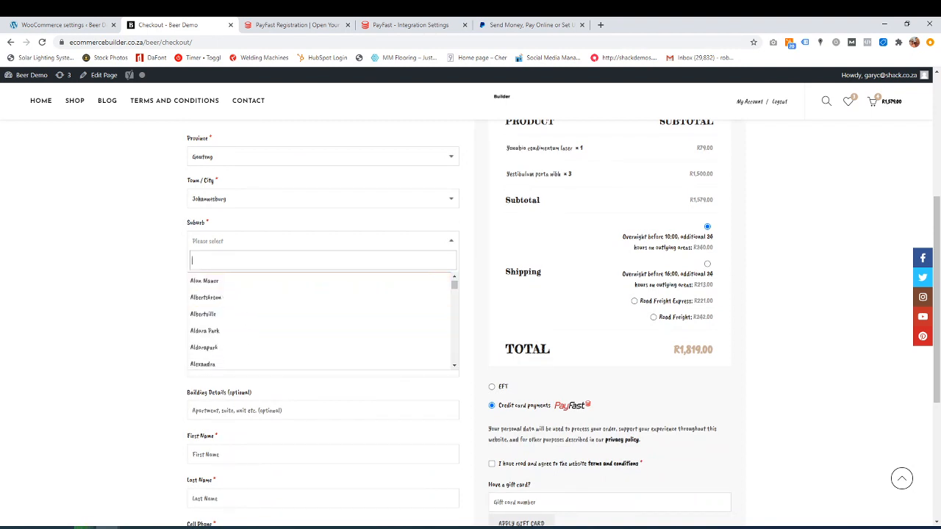
text(sandt)
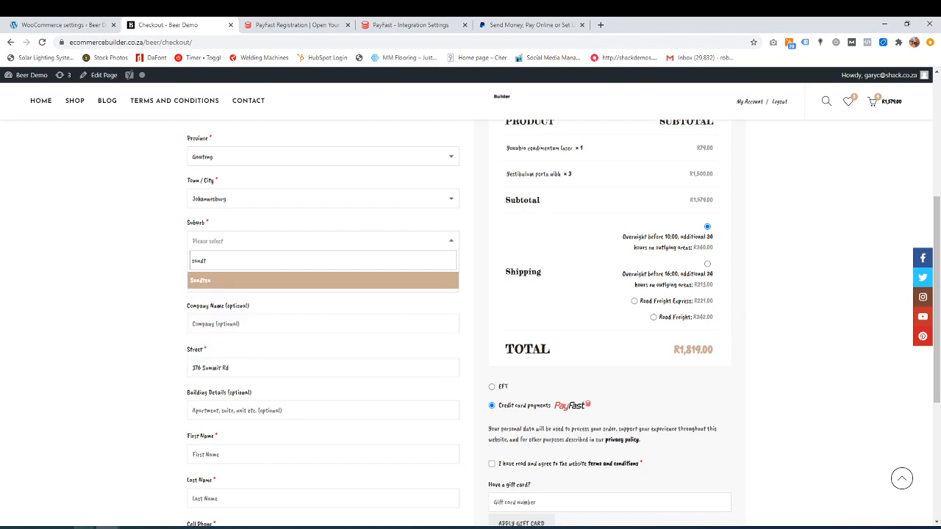
click(226, 285)
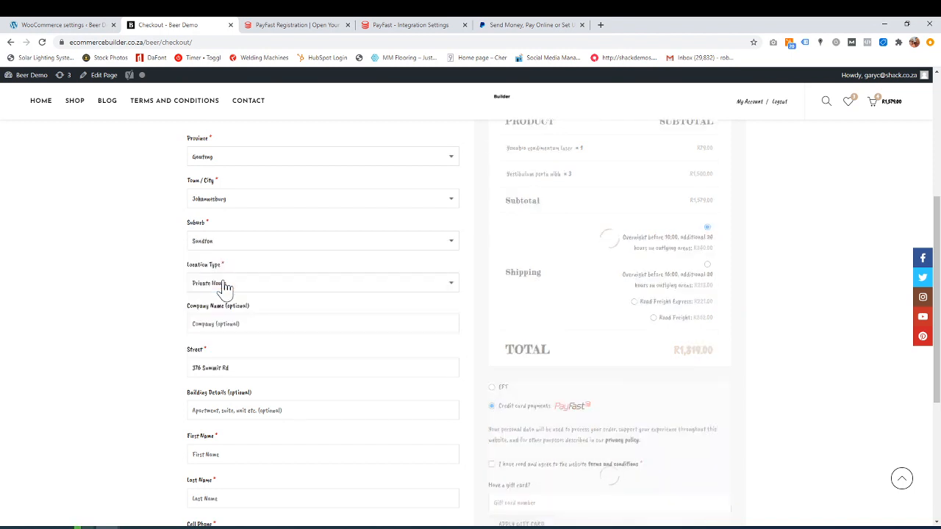
Fill in the remaining billing details from the saved autofill entry for The Web Shack, and review the completed form.
scroll(225, 287, down, 1)
scroll(234, 279, down, 2)
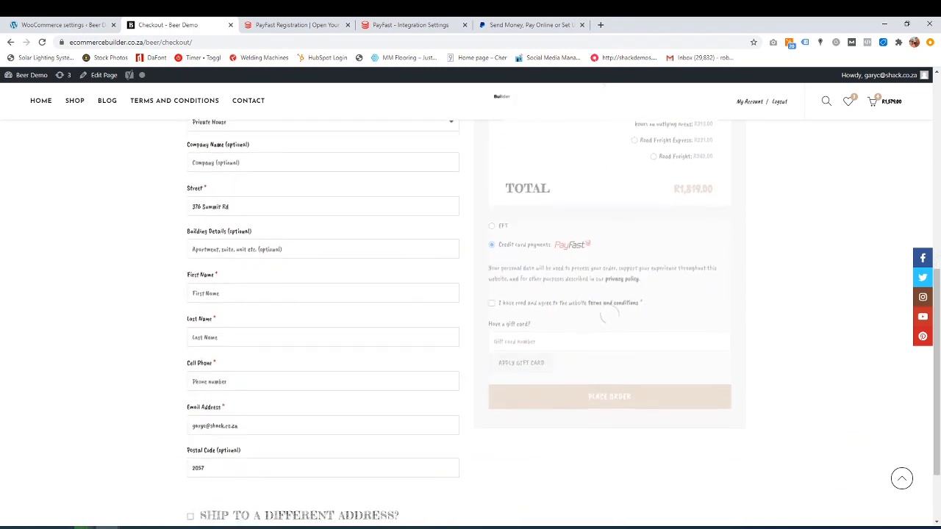
click(212, 254)
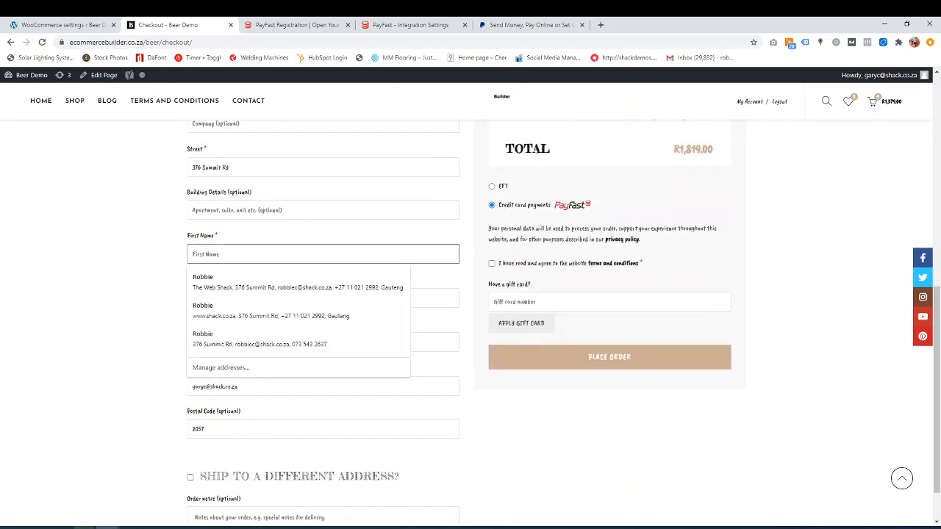
click(212, 279)
click(134, 306)
scroll(134, 306, up, 6)
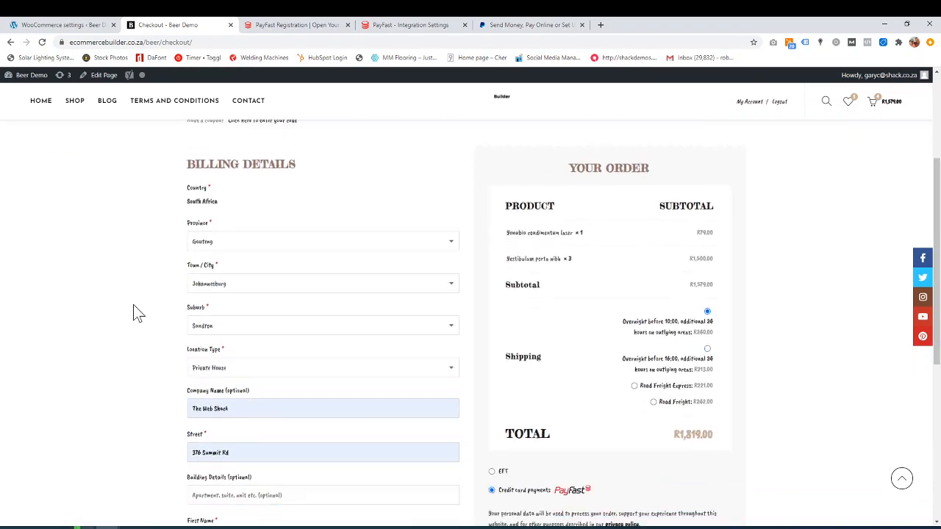
scroll(134, 305, down, 5)
scroll(134, 312, down, 2)
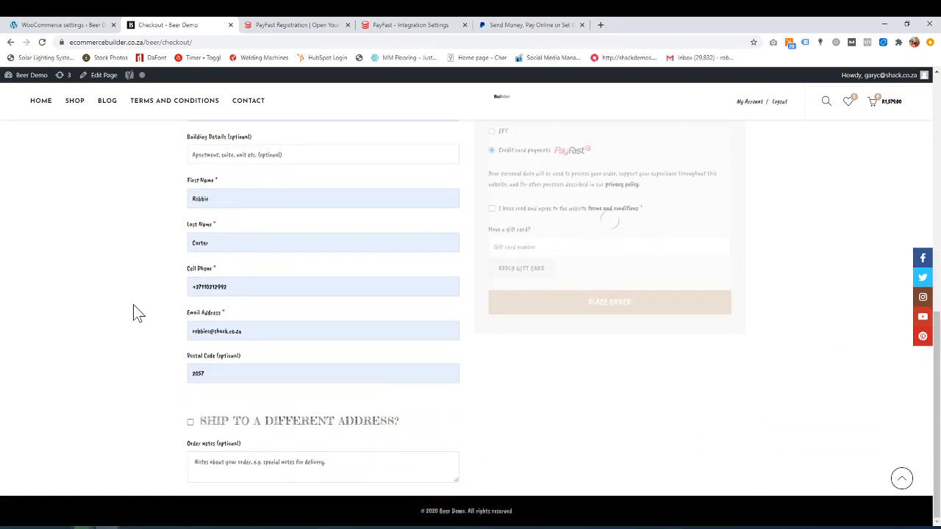
scroll(133, 313, up, 6)
scroll(133, 313, down, 3)
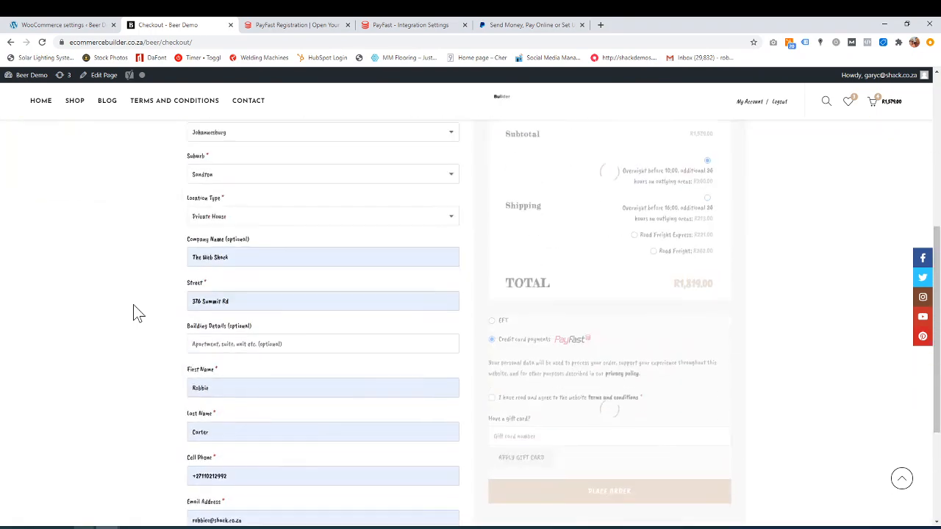
scroll(134, 313, down, 3)
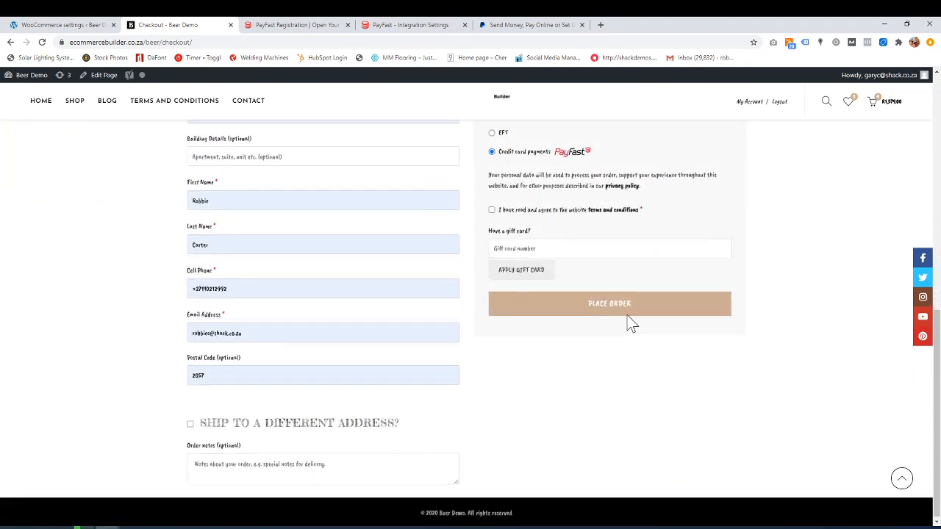
Agree to the website terms and conditions and place the order with PayFast credit card payment.
scroll(630, 324, up, 2)
click(492, 313)
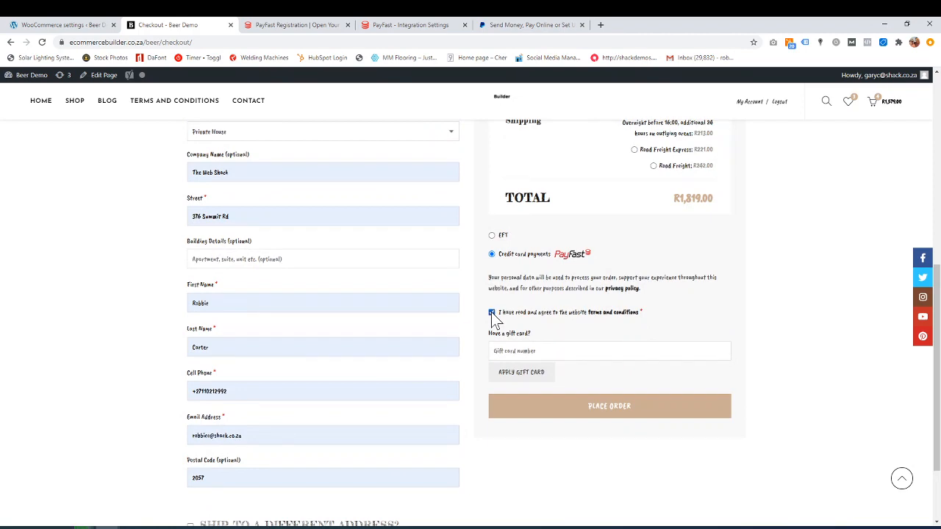
scroll(492, 318, up, 4)
scroll(494, 320, up, 1)
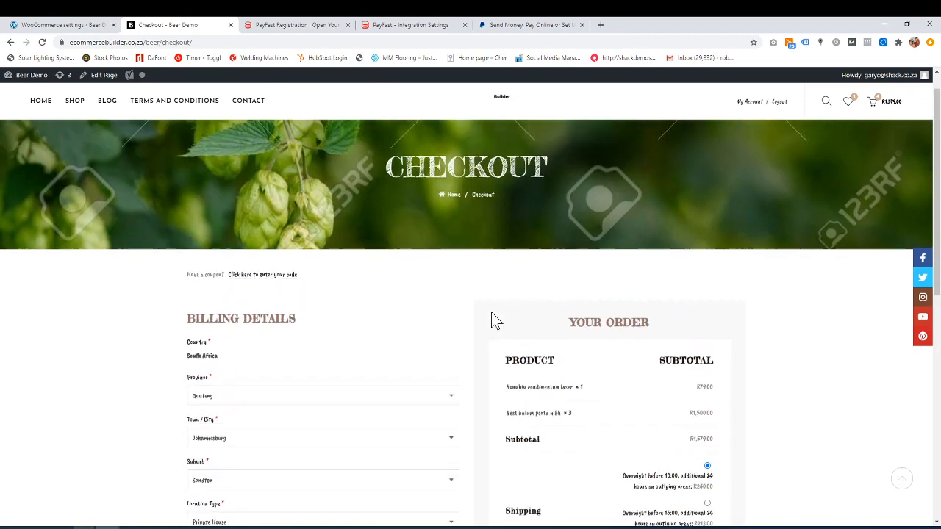
scroll(494, 320, down, 5)
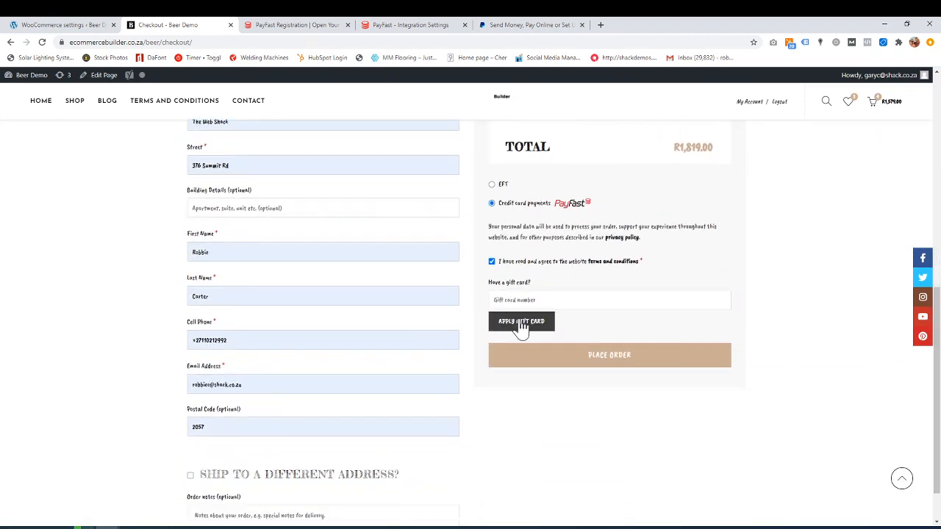
click(569, 359)
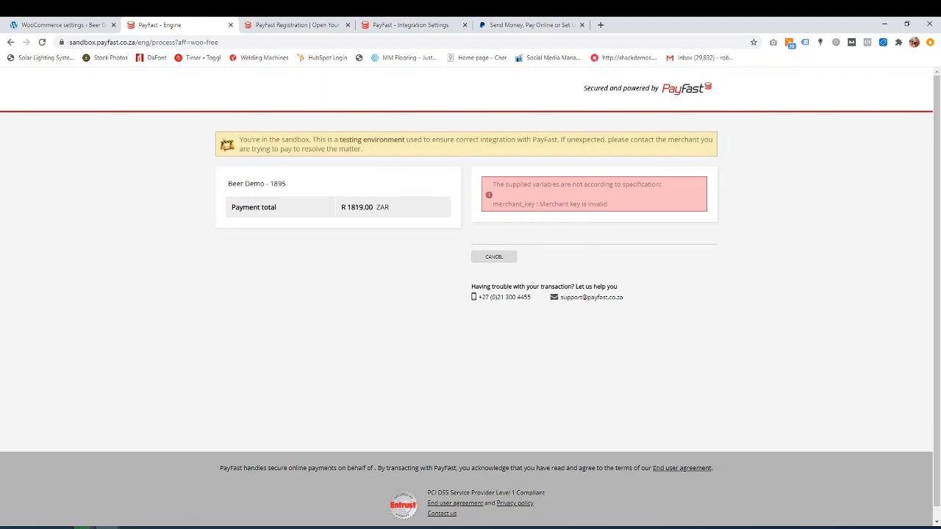
Return to the payment methods list in the WooCommerce settings.
click(71, 26)
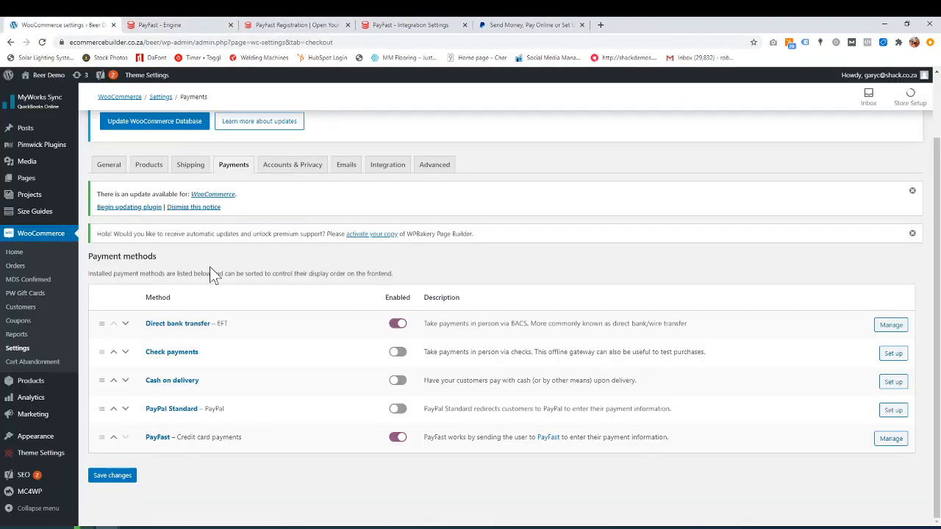